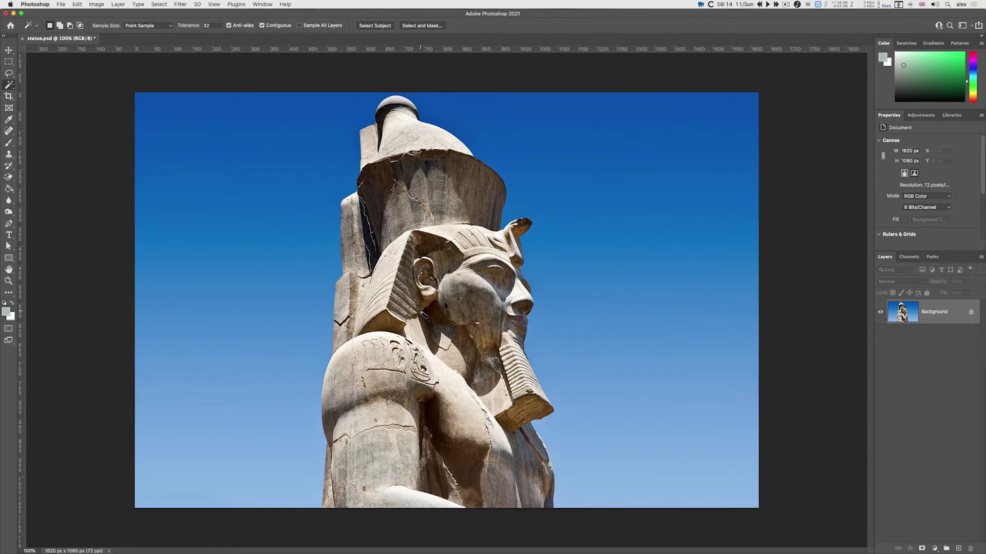
- Switch to the Magic Wand Tool and select the upper, darker sky band at Tolerance 32
{"action": "left_click", "coordinate": [9, 86]}
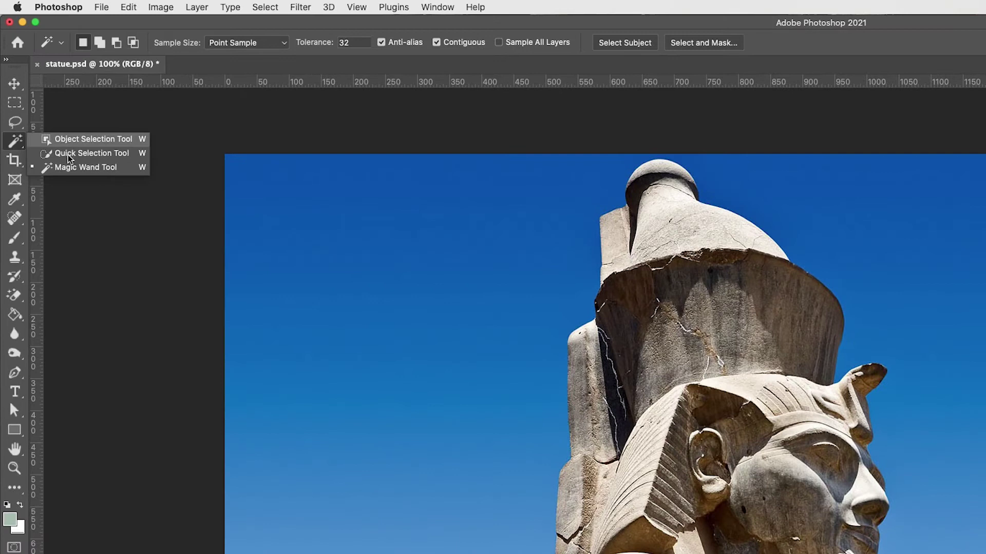
{"action": "left_click", "coordinate": [77, 167]}
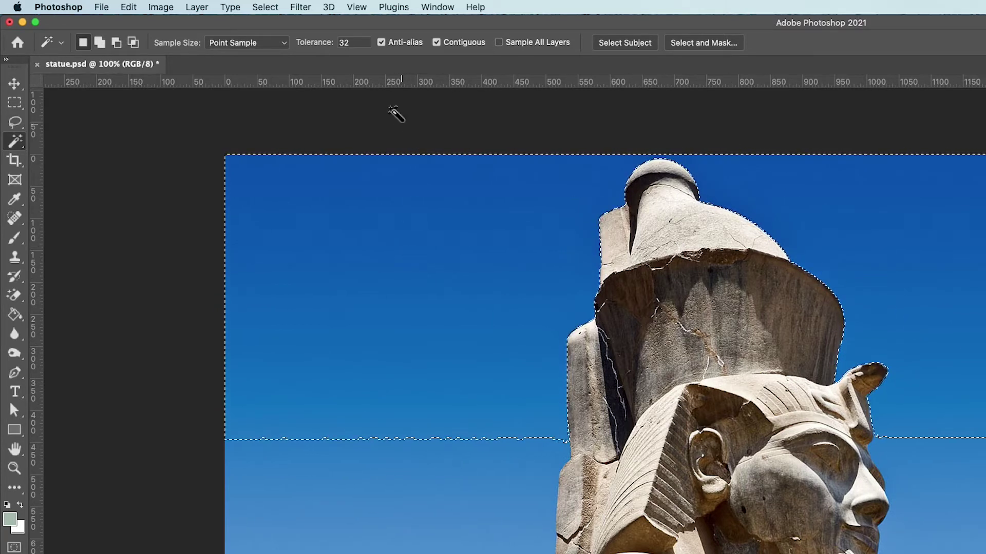
- Set the Magic Wand tolerance to 50 and reselect the sky
{"action": "double_click", "coordinate": [357, 43]}
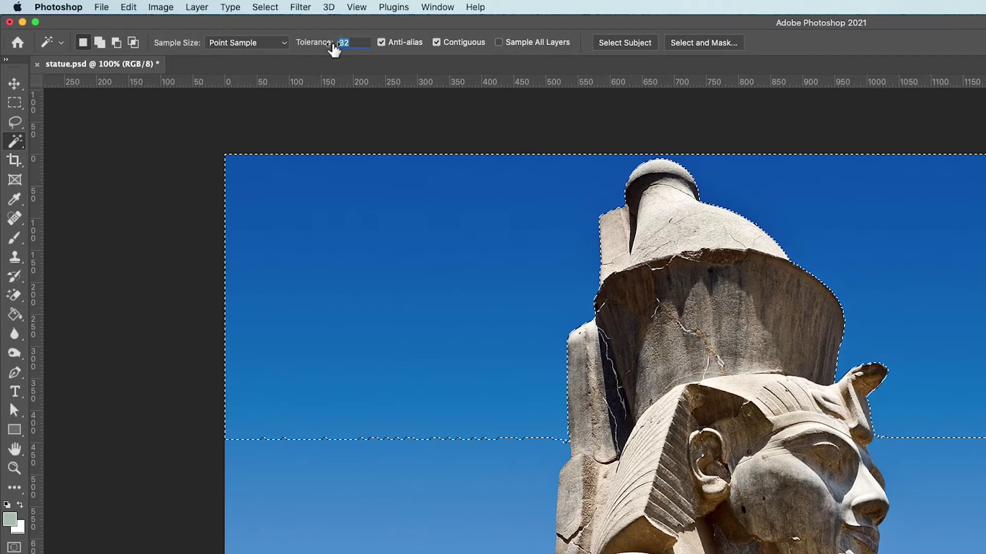
{"action": "type", "text": "50"}
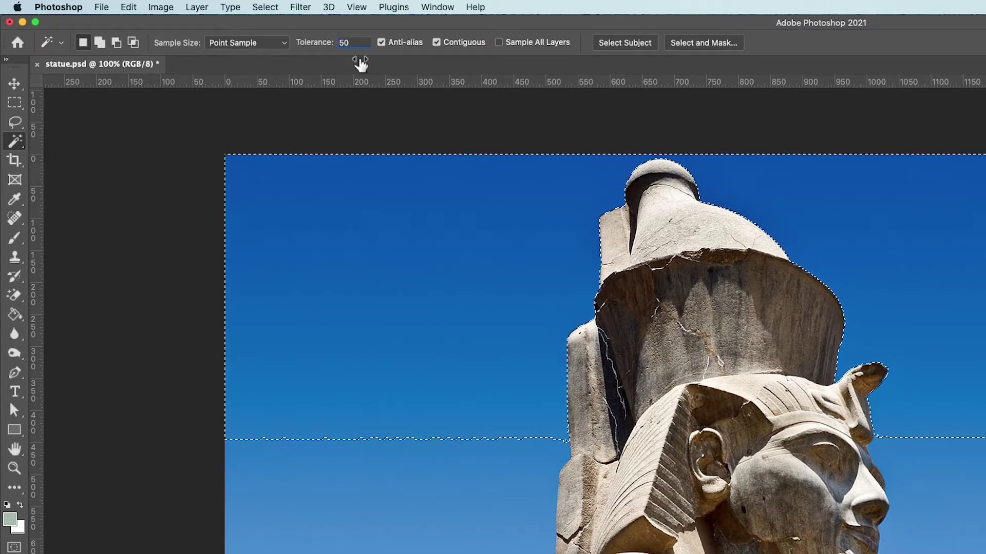
{"action": "left_click", "coordinate": [372, 244]}
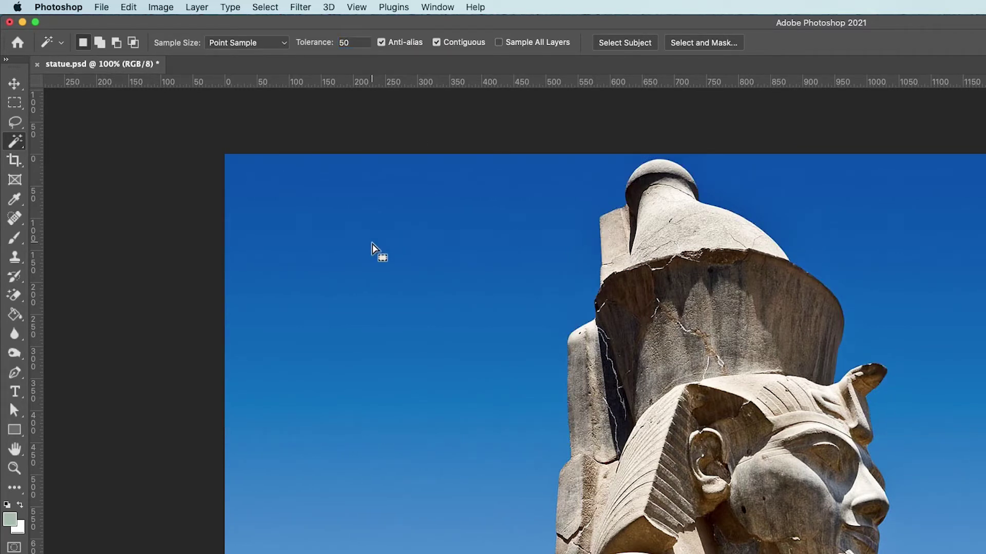
{"action": "left_click", "coordinate": [372, 244]}
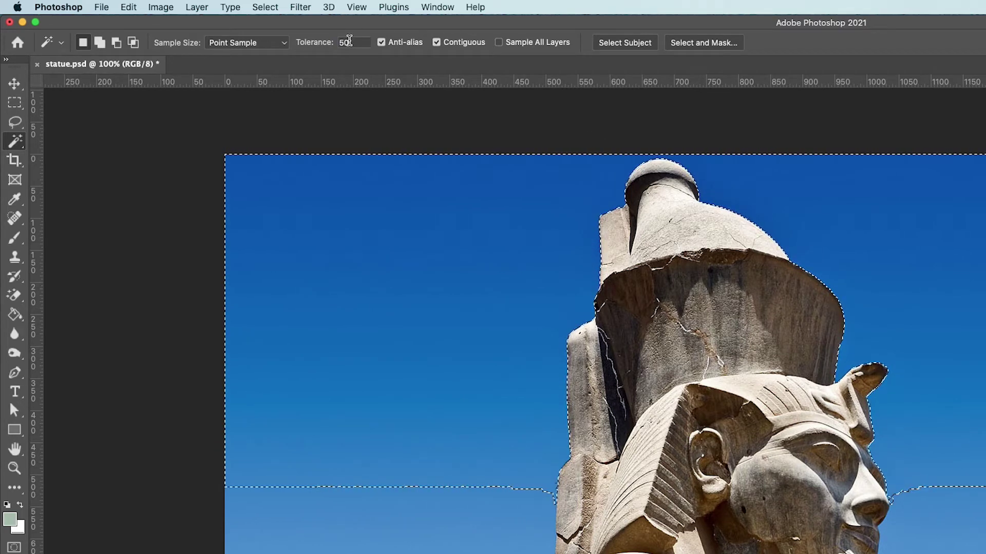
- Raise the tolerance to 80, deselect, and reselect the sky down to the statue's shoulders
{"action": "left_click", "coordinate": [352, 42]}
{"action": "double_click", "coordinate": [352, 42]}
{"action": "type", "text": "80"}
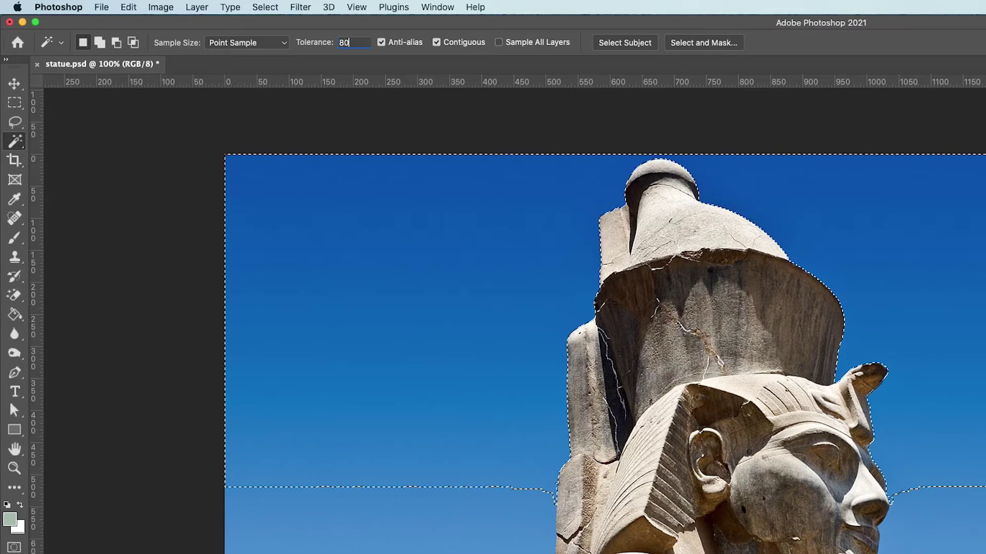
{"action": "key", "text": "Return"}
{"action": "key", "text": "super+d"}
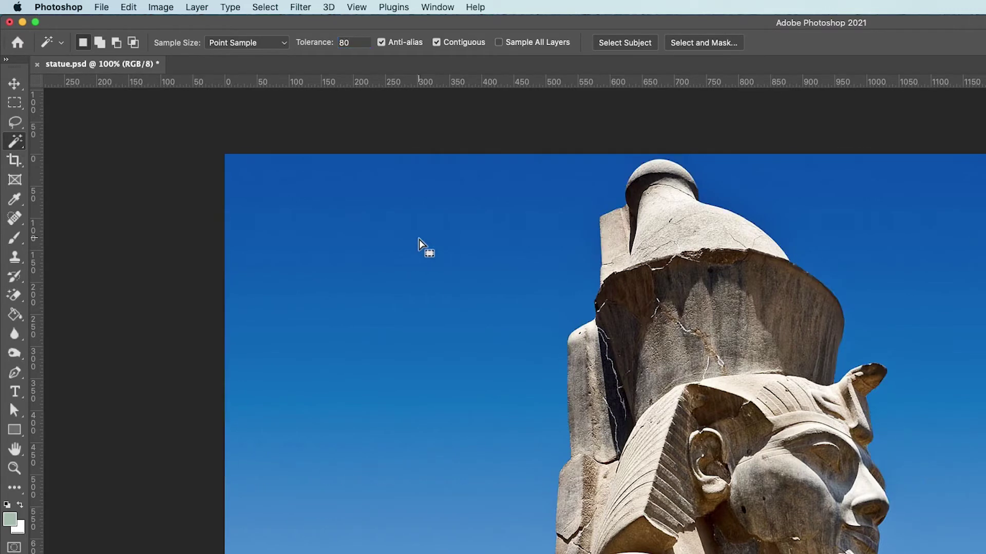
{"action": "left_click", "coordinate": [418, 240]}
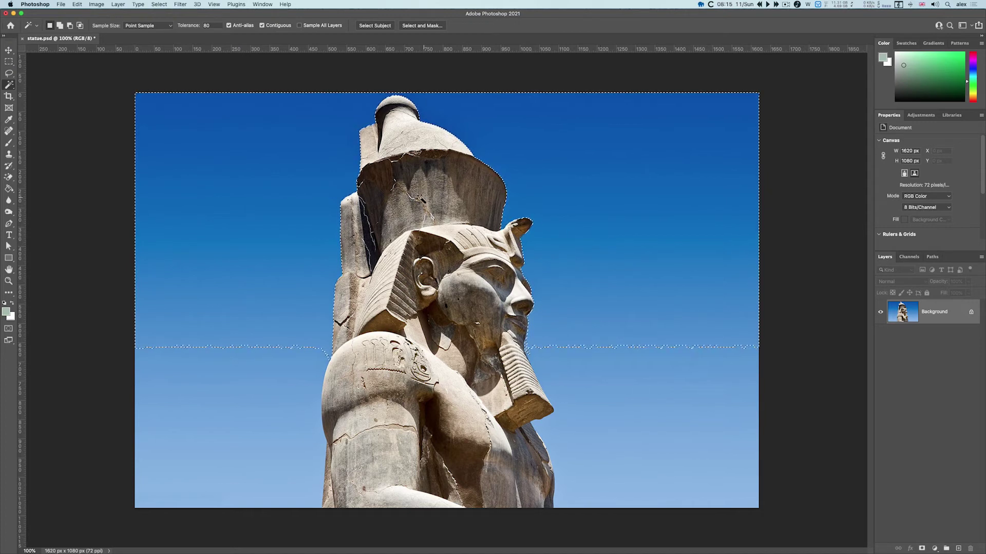
- Reset tolerance to 32, deselect, and select the upper sky again
{"action": "left_click", "coordinate": [192, 25]}
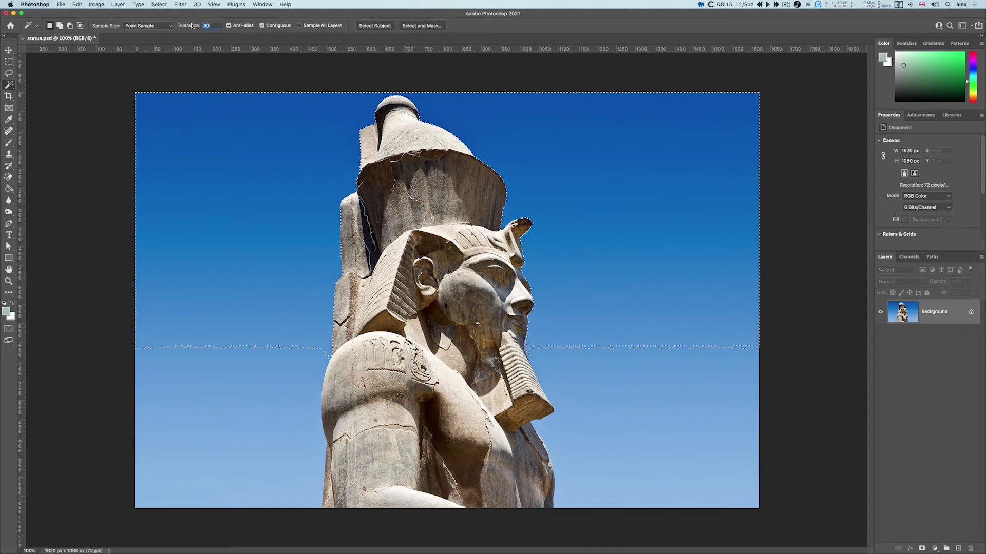
{"action": "type", "text": "32"}
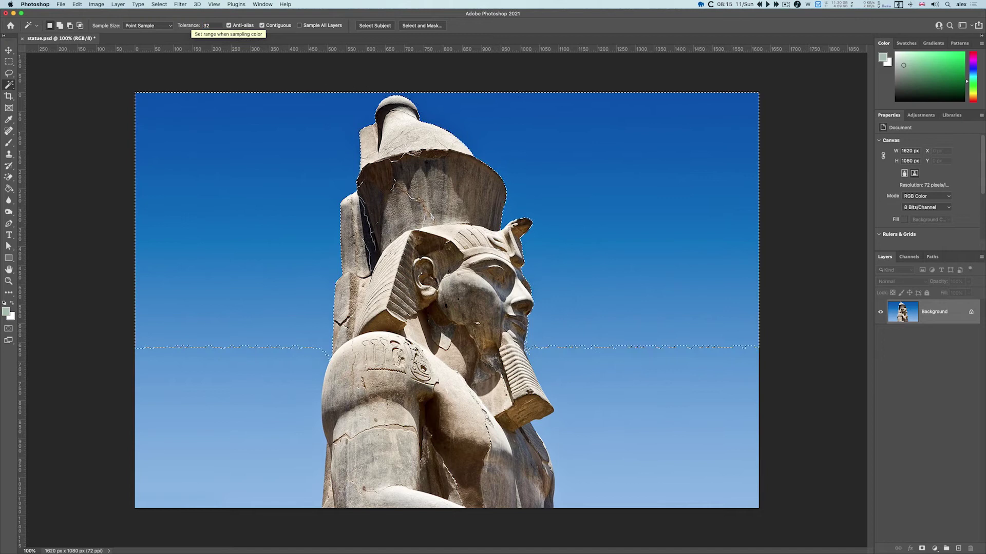
{"action": "key", "text": "super+d"}
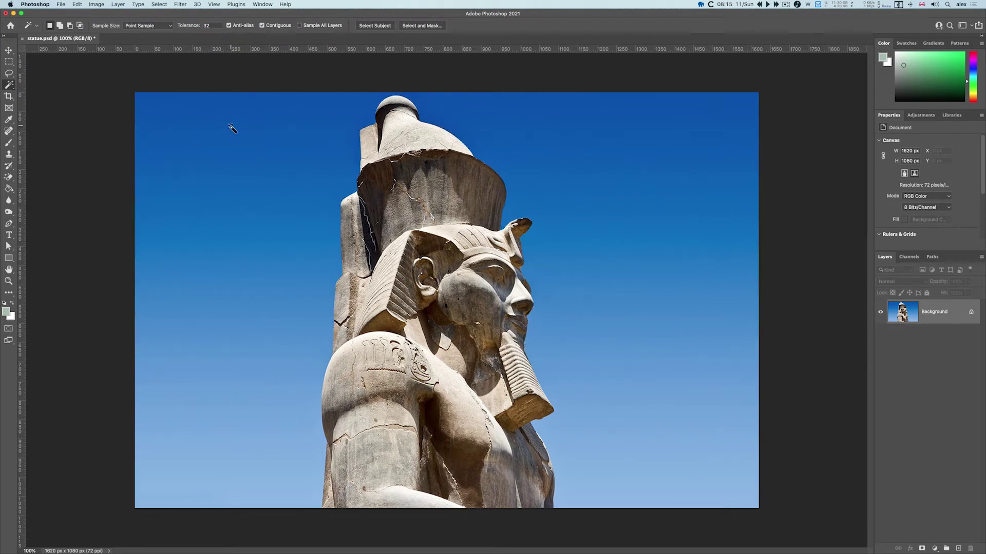
{"action": "left_click", "coordinate": [229, 128]}
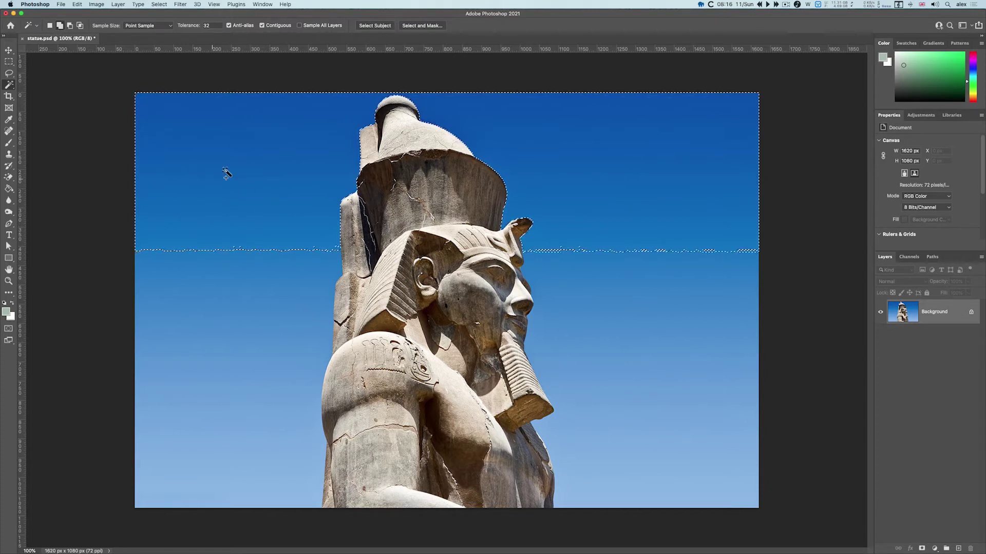
- Add the lower sky bands on the left and right sides down to the bottom
{"action": "left_click", "coordinate": [238, 264], "text": "shift"}
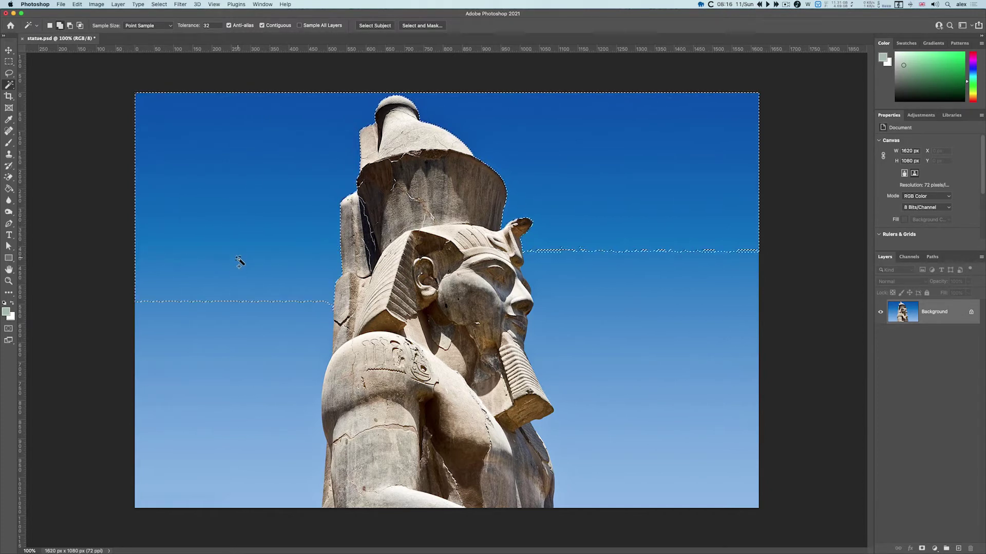
{"action": "left_click", "coordinate": [227, 339], "text": "shift"}
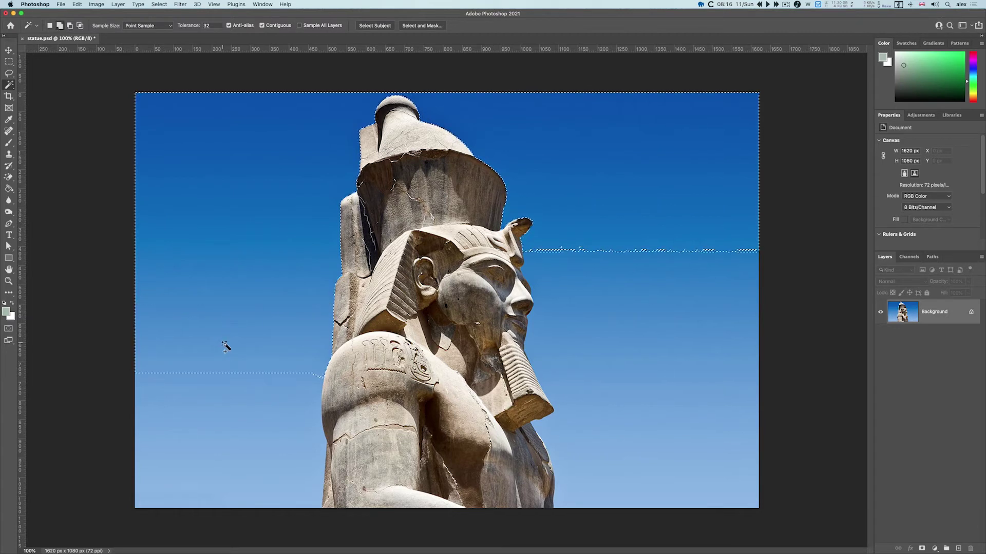
{"action": "left_click", "coordinate": [228, 442], "text": "shift"}
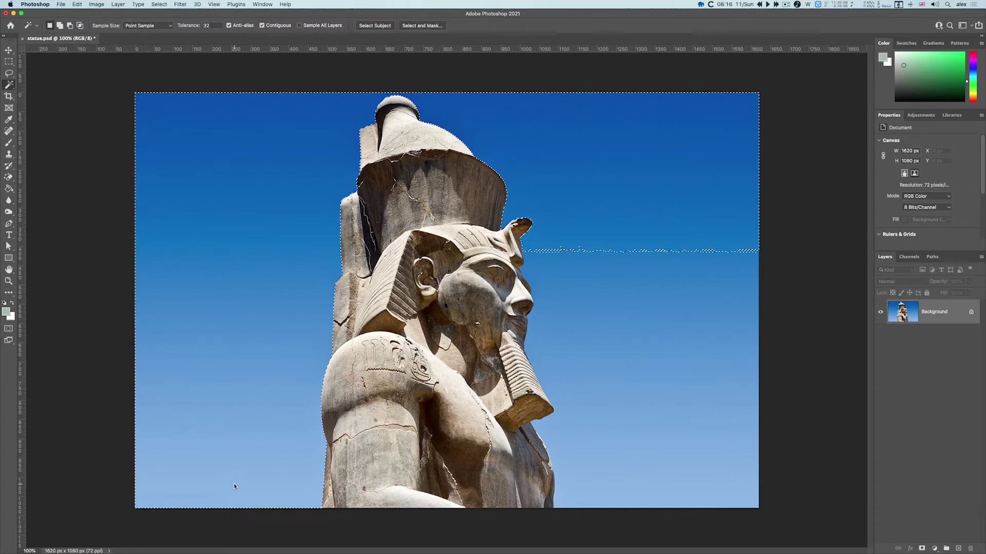
{"action": "left_click", "coordinate": [233, 483], "text": "shift"}
{"action": "left_click", "coordinate": [664, 314], "text": "shift"}
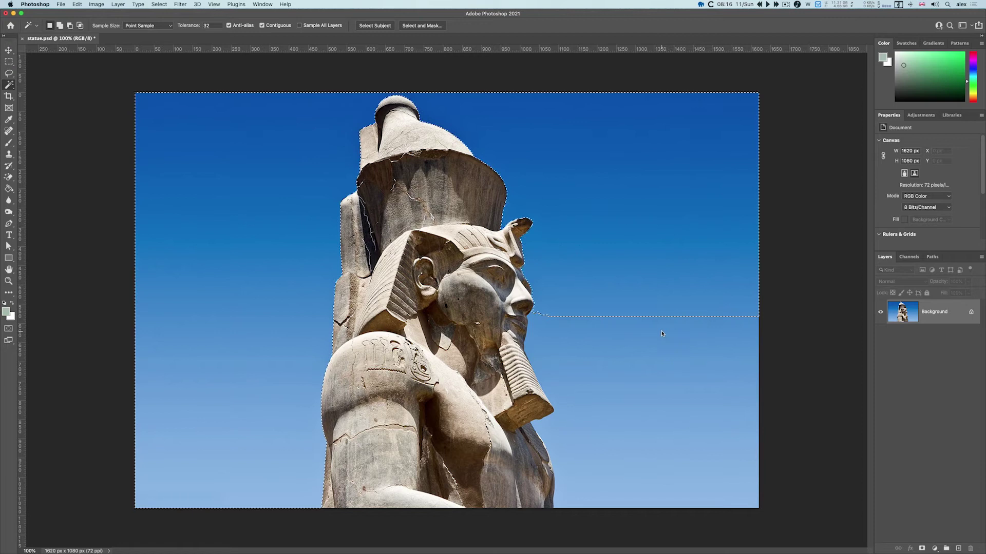
{"action": "left_click", "coordinate": [668, 399], "text": "shift"}
{"action": "left_click", "coordinate": [665, 436], "text": "shift"}
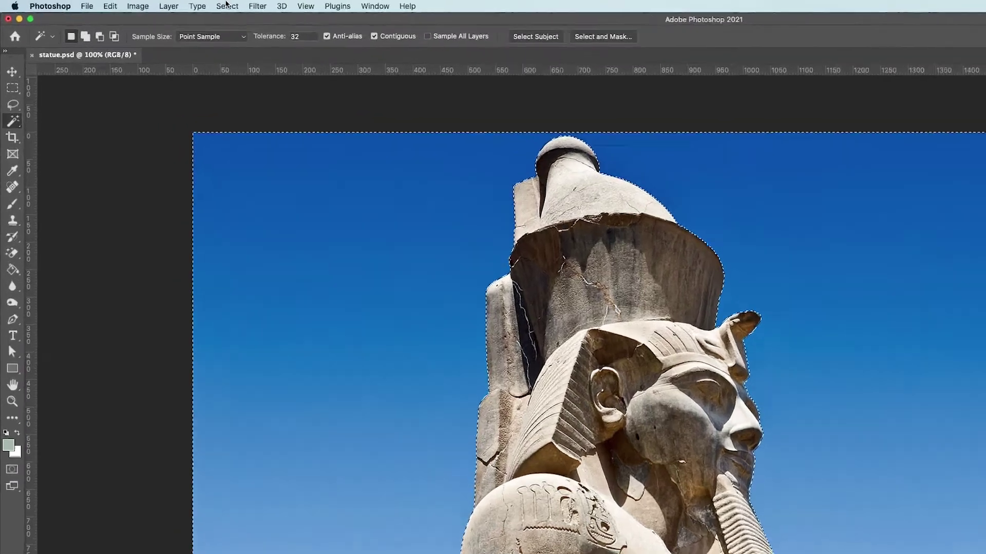
- Invert the selection, copy the statue to Layer 1, and hide the Background layer
{"action": "left_click", "coordinate": [226, 6]}
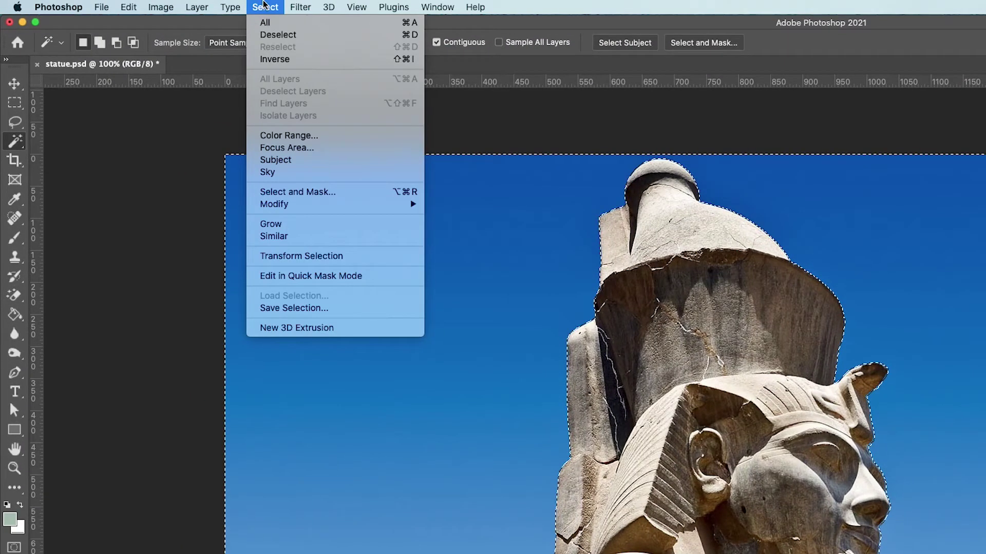
{"action": "left_click", "coordinate": [290, 59]}
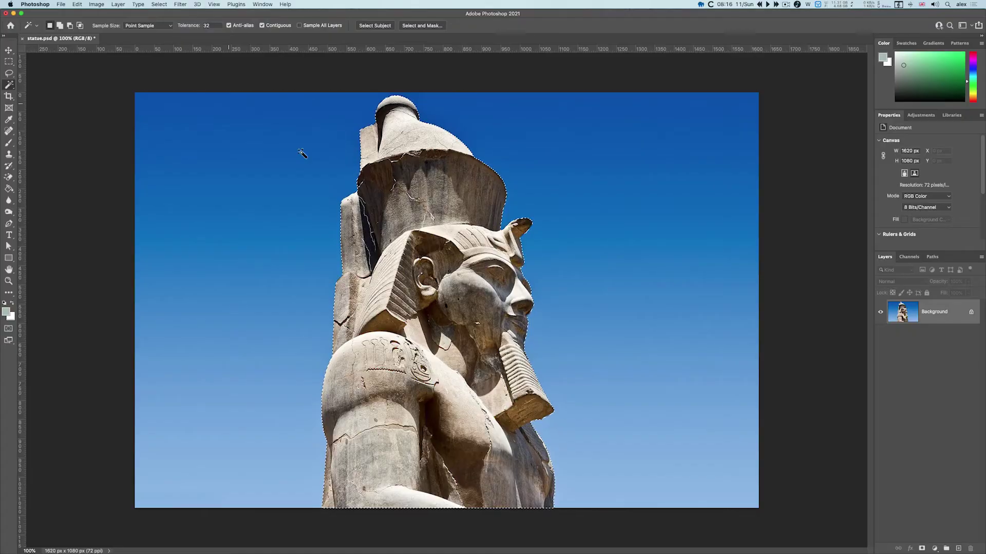
{"action": "key", "text": "ctrl+j"}
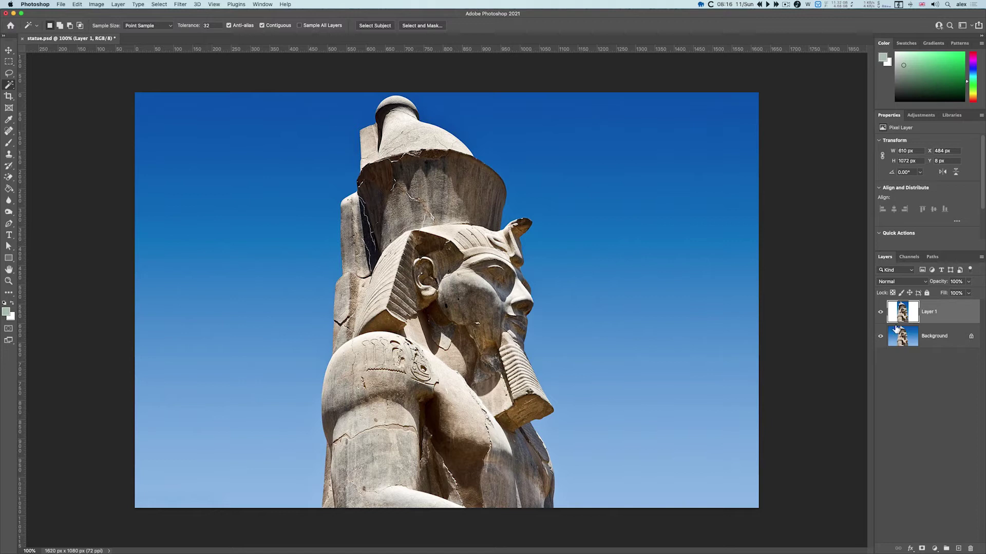
{"action": "left_click", "coordinate": [881, 338]}
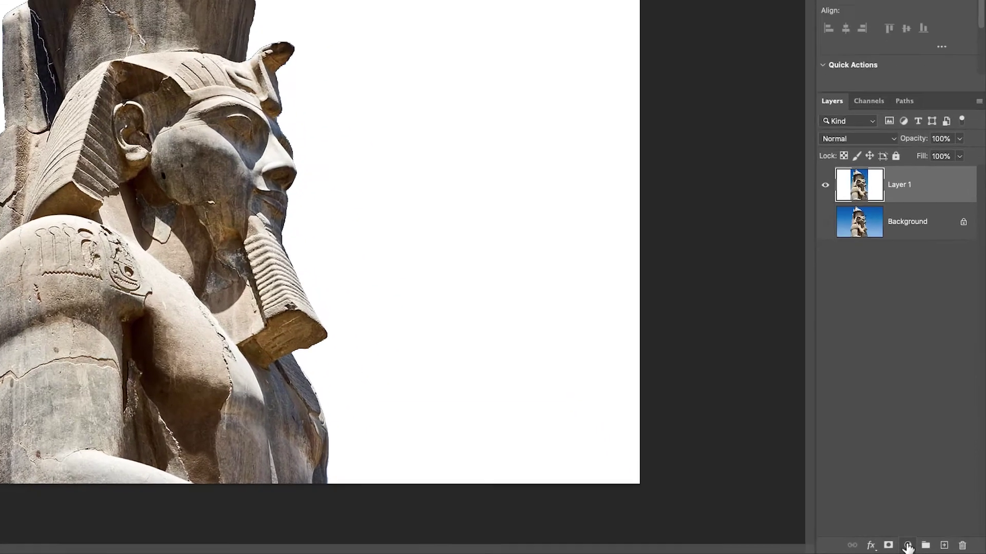
- Add a pale green Solid Color fill layer and move it beneath Layer 1
{"action": "left_click", "coordinate": [933, 548]}
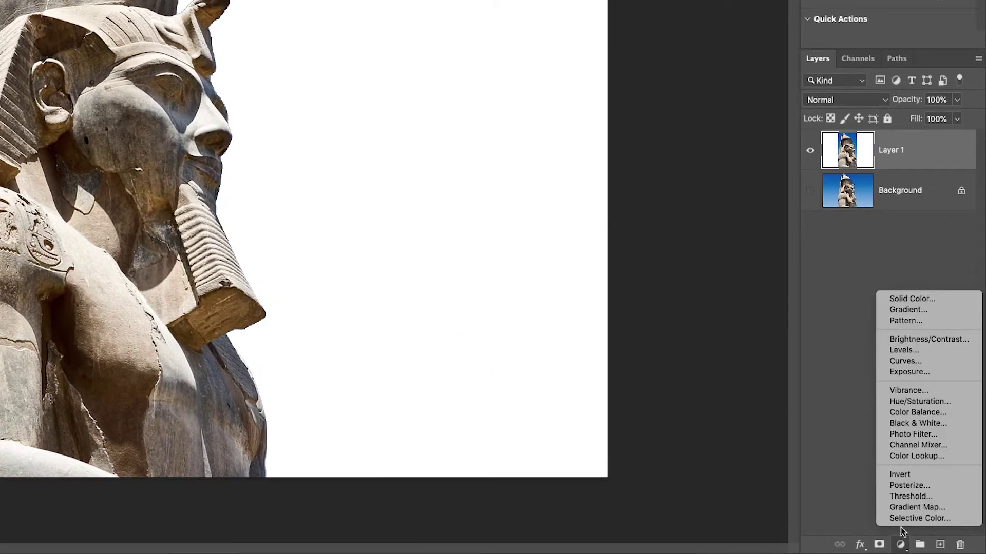
{"action": "left_click", "coordinate": [906, 299]}
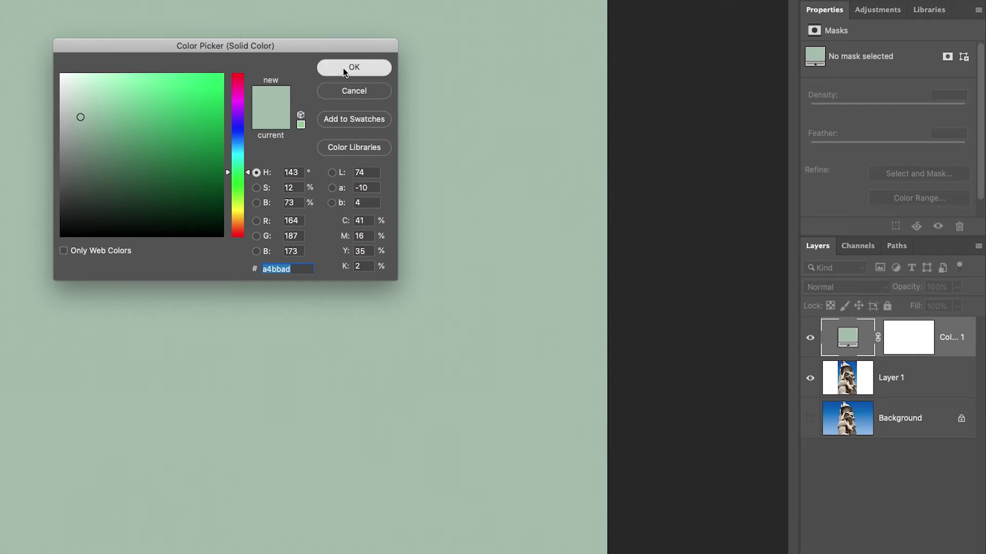
{"action": "left_click", "coordinate": [339, 66]}
{"action": "left_click_drag", "start_coordinate": [955, 344], "coordinate": [948, 393]}
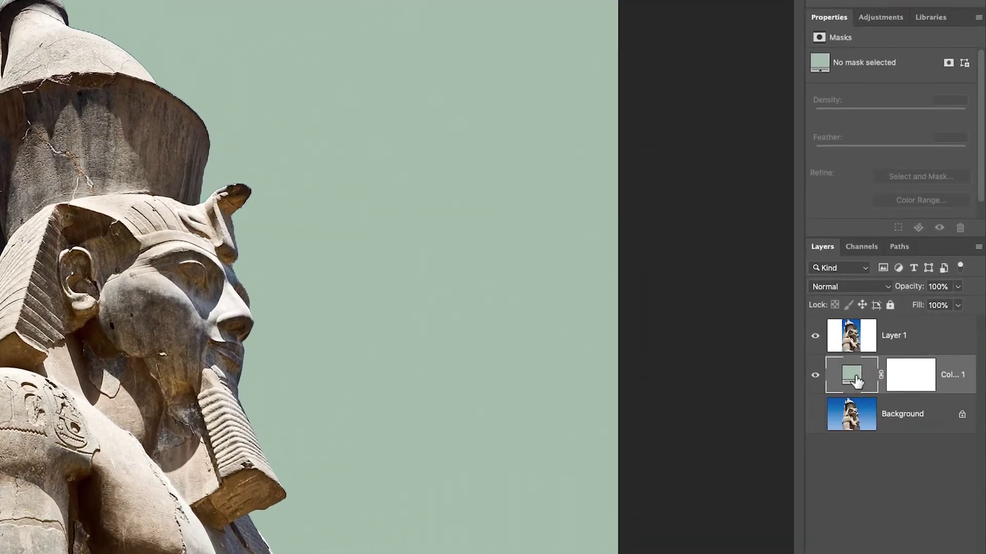
- Change the fill colour to a slightly brighter pale green, a9ceb7
{"action": "double_click", "coordinate": [893, 340]}
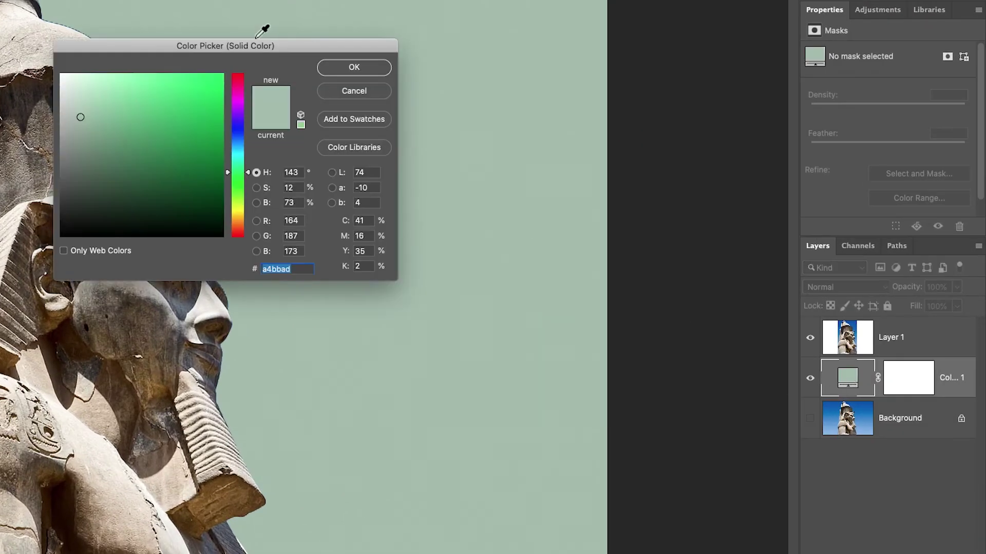
{"action": "mouse_move", "coordinate": [244, 53]}
{"action": "left_mouse_down"}
{"action": "mouse_move", "coordinate": [411, 190]}
{"action": "mouse_move", "coordinate": [521, 254]}
{"action": "left_mouse_up"}
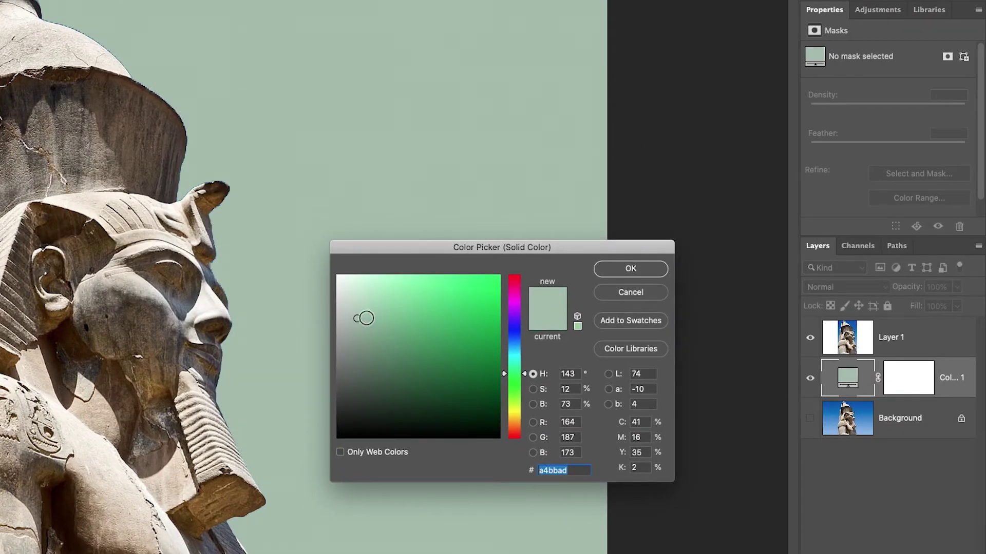
{"action": "left_click_drag", "start_coordinate": [359, 318], "coordinate": [367, 307]}
{"action": "left_click", "coordinate": [618, 270]}
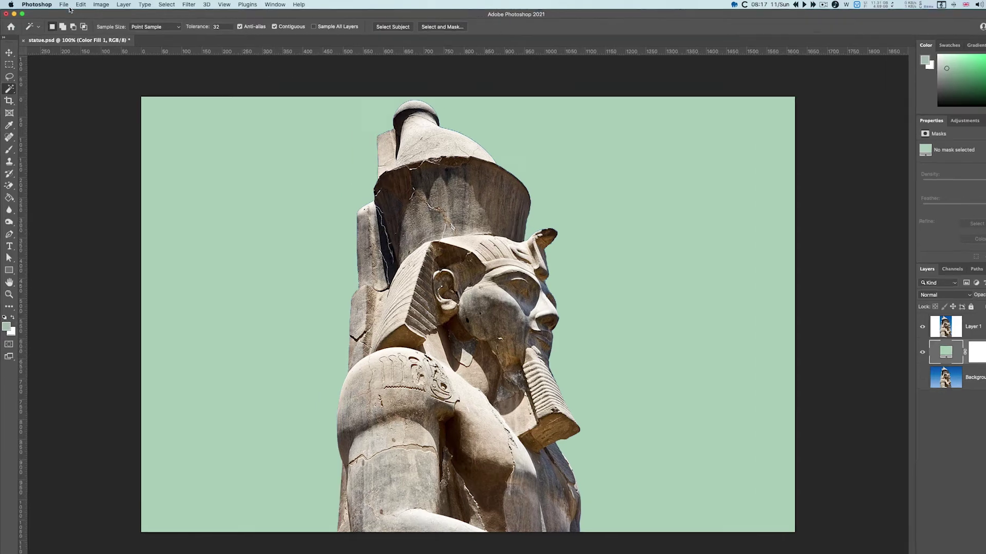
- Revert statue.psd to its saved state and switch to the Magic Eraser Tool
{"action": "left_click", "coordinate": [60, 4]}
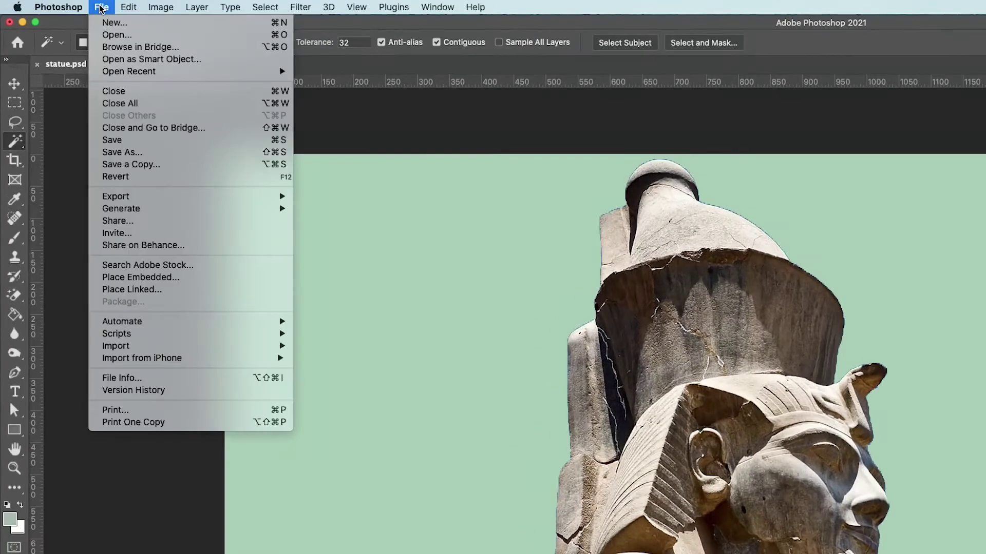
{"action": "left_click", "coordinate": [180, 177]}
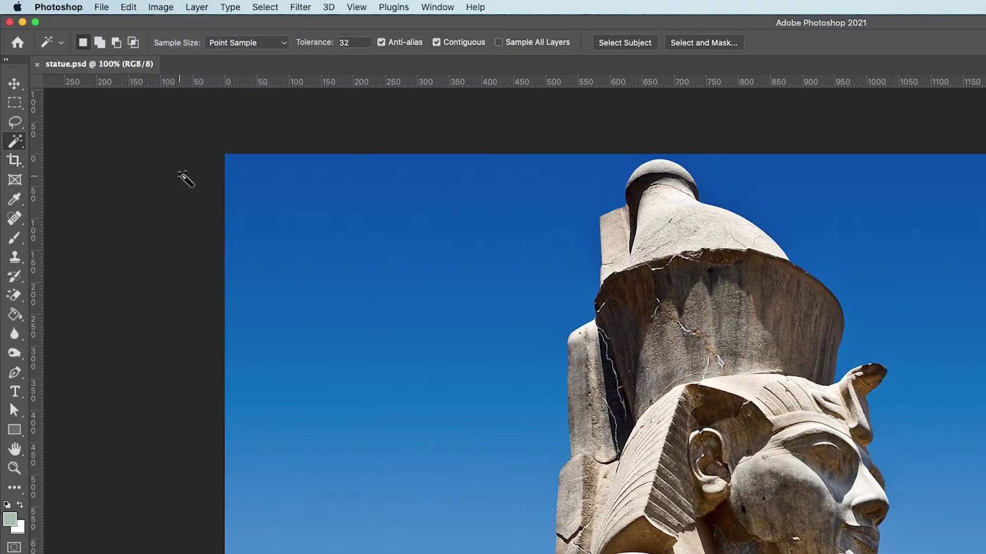
{"action": "mouse_move", "coordinate": [15, 295]}
{"action": "left_mouse_down"}
{"action": "mouse_move", "coordinate": [127, 321]}
{"action": "mouse_move", "coordinate": [106, 319]}
{"action": "left_mouse_up"}
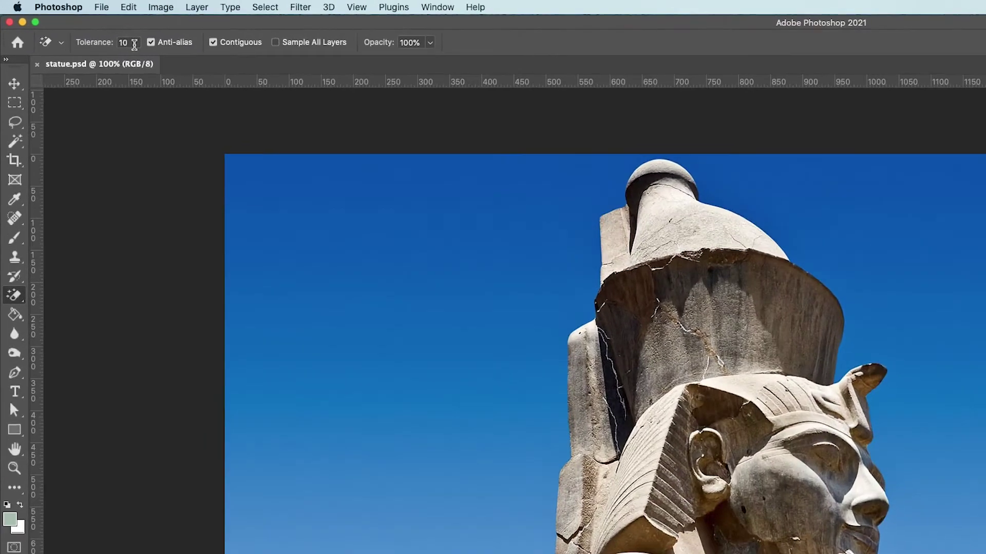
- Erase the upper blue sky with the Magic Eraser at Tolerance 50
{"action": "left_click", "coordinate": [73, 29]}
{"action": "type", "text": "50"}
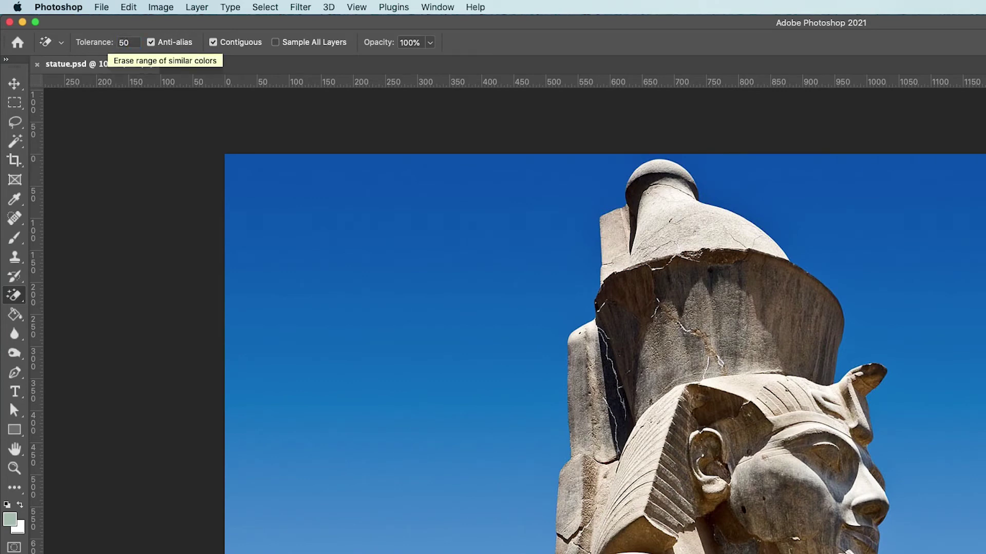
{"action": "left_click", "coordinate": [355, 191]}
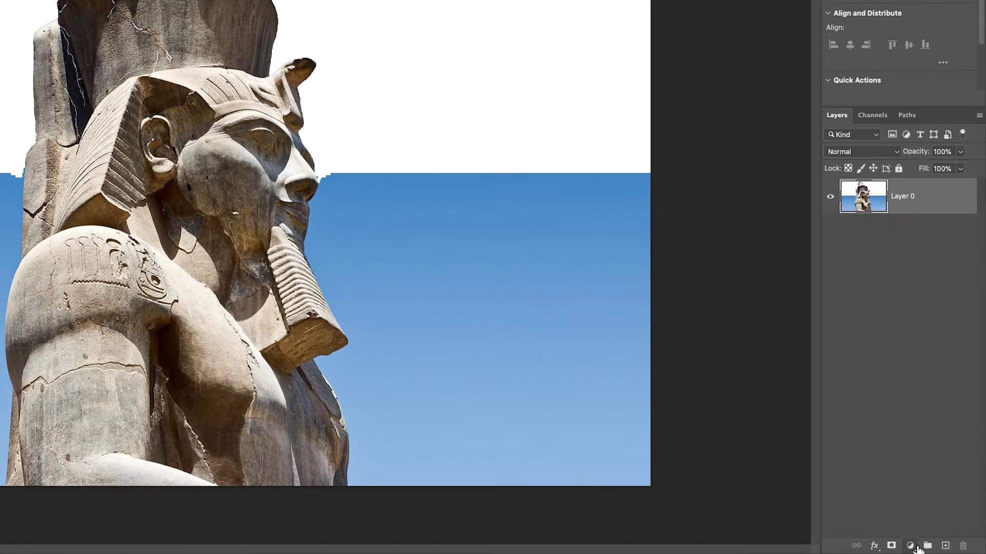
- Add a pale green a4bbad Solid Color fill layer beneath Layer 0
{"action": "left_click", "coordinate": [934, 548]}
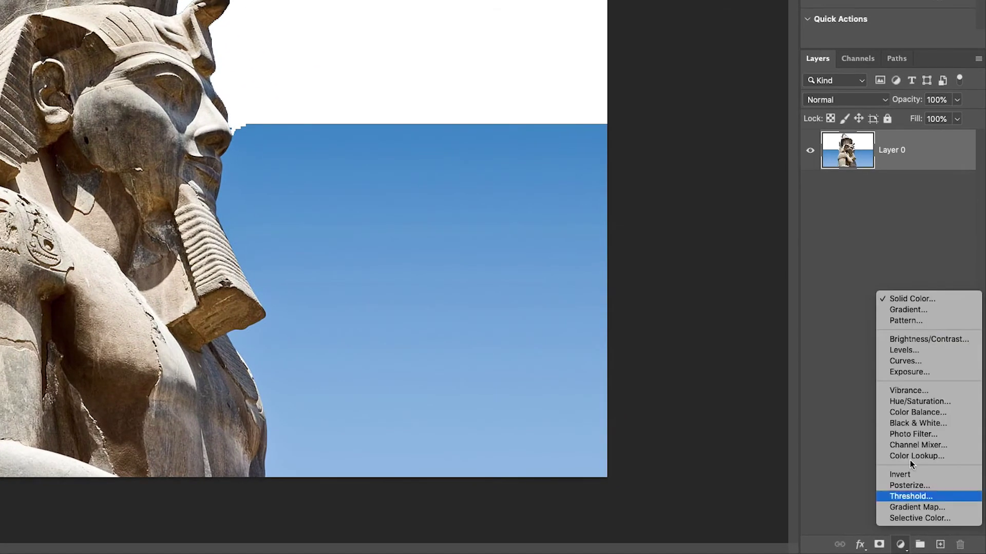
{"action": "left_click", "coordinate": [916, 300]}
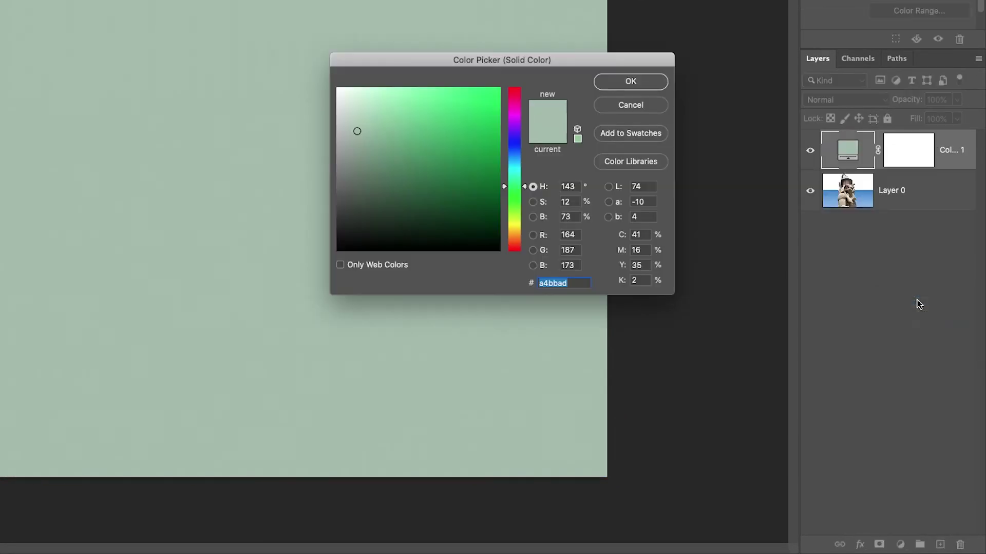
{"action": "left_click", "coordinate": [631, 82]}
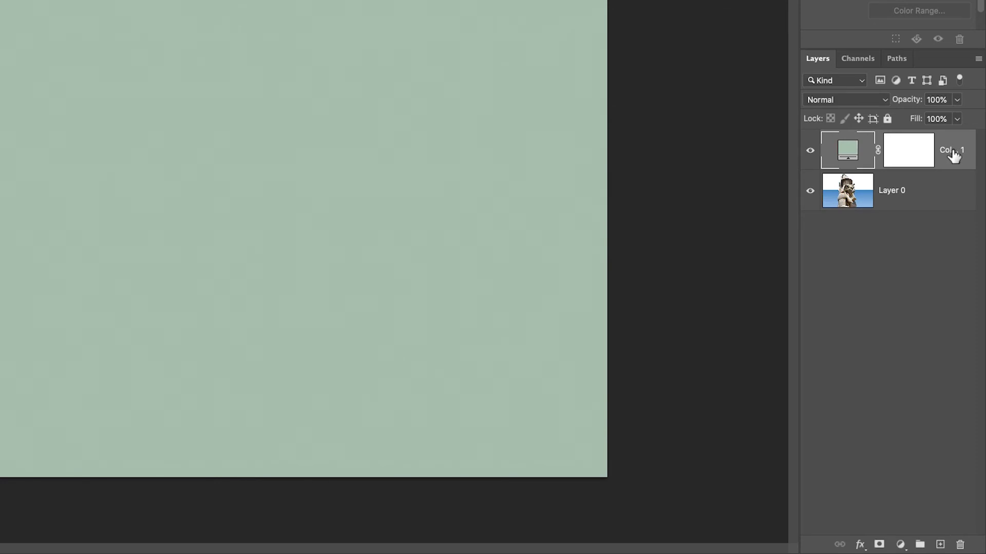
{"action": "left_click_drag", "start_coordinate": [950, 154], "coordinate": [952, 210]}
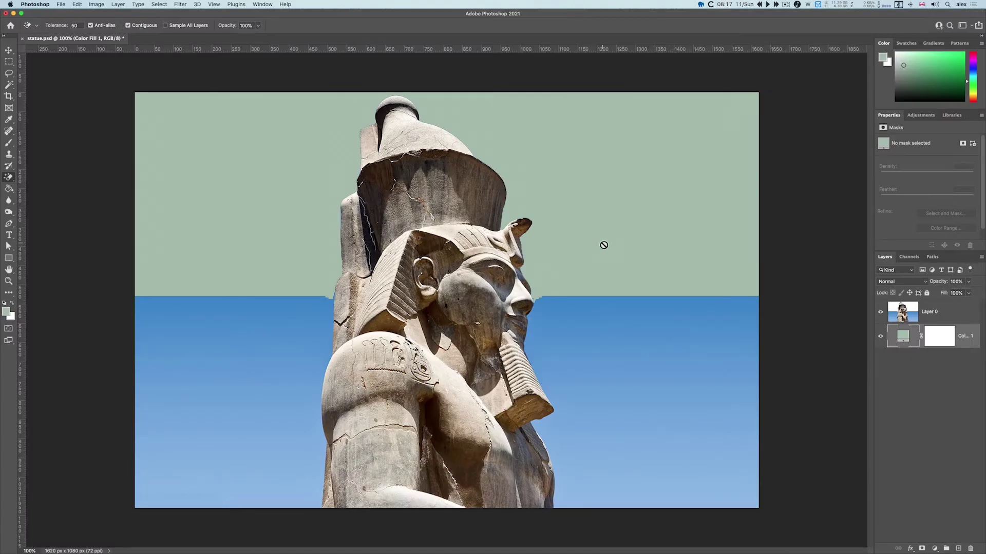
- On Layer 0, Magic Erase the remaining blue sky on both sides of the statue
{"action": "left_click", "coordinate": [911, 316]}
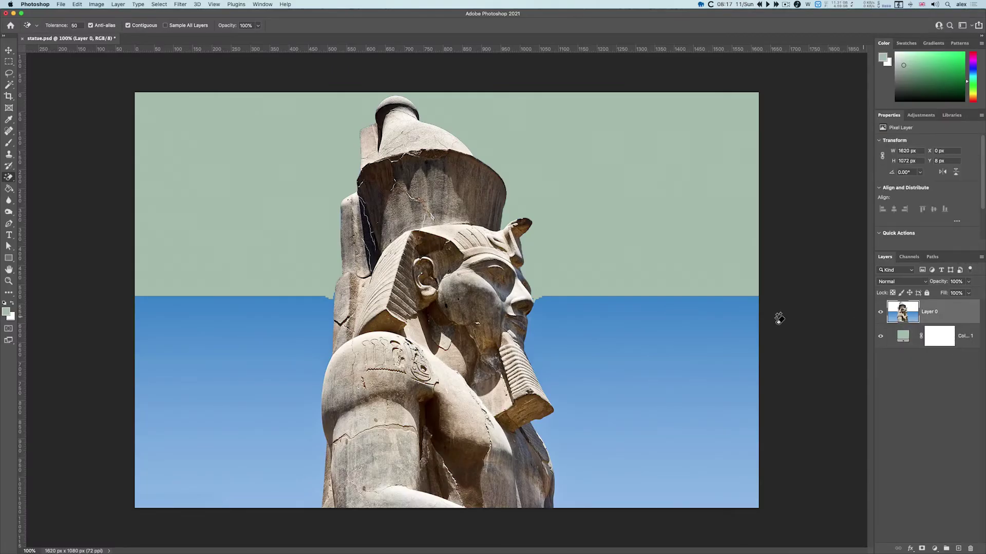
{"action": "left_click", "coordinate": [7, 178]}
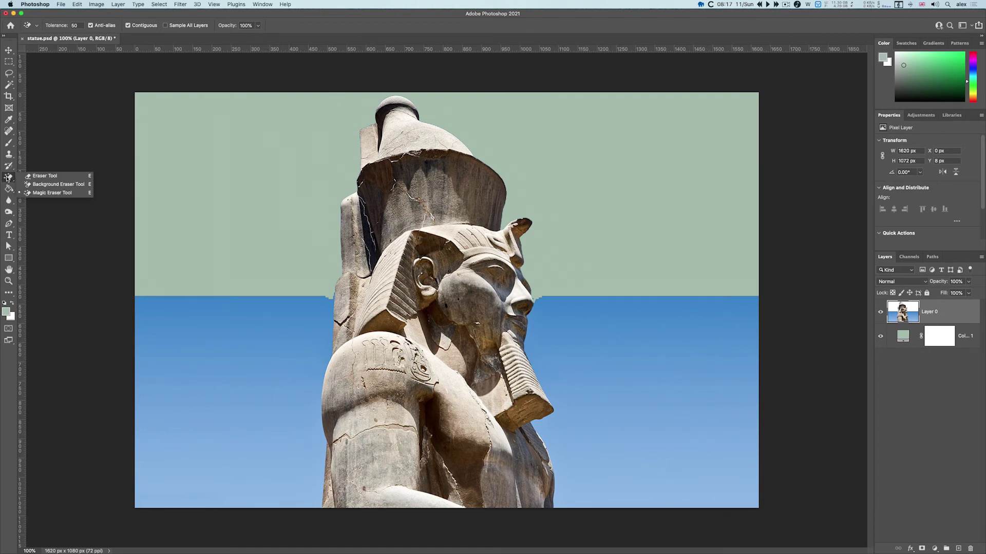
{"action": "left_click", "coordinate": [75, 193]}
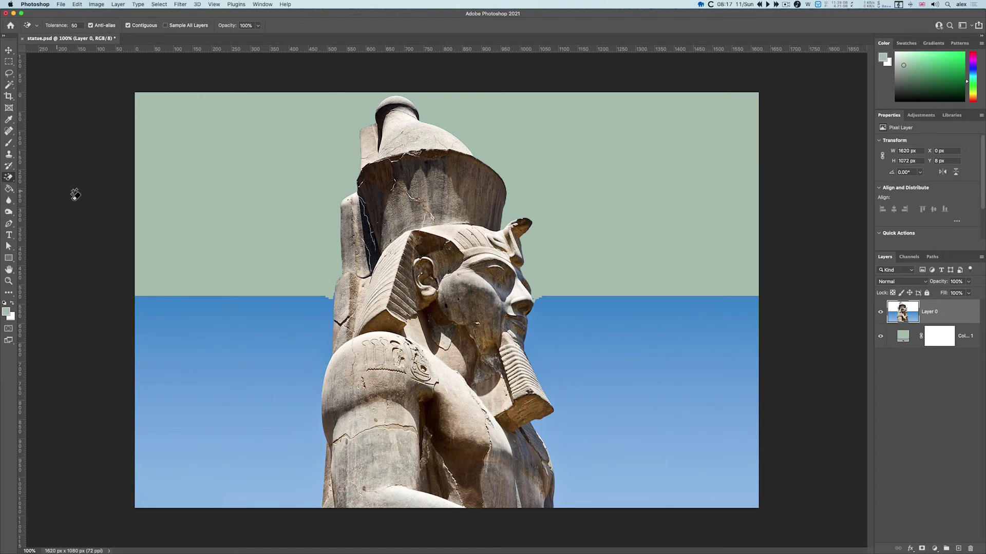
{"action": "left_click", "coordinate": [237, 317]}
{"action": "left_click", "coordinate": [265, 455]}
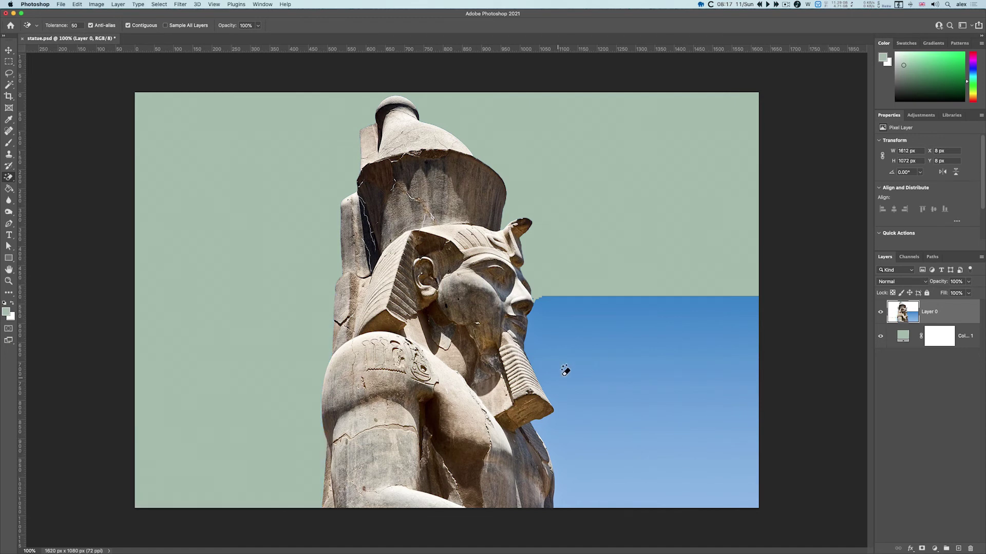
{"action": "left_click", "coordinate": [594, 322]}
{"action": "left_click", "coordinate": [605, 460]}
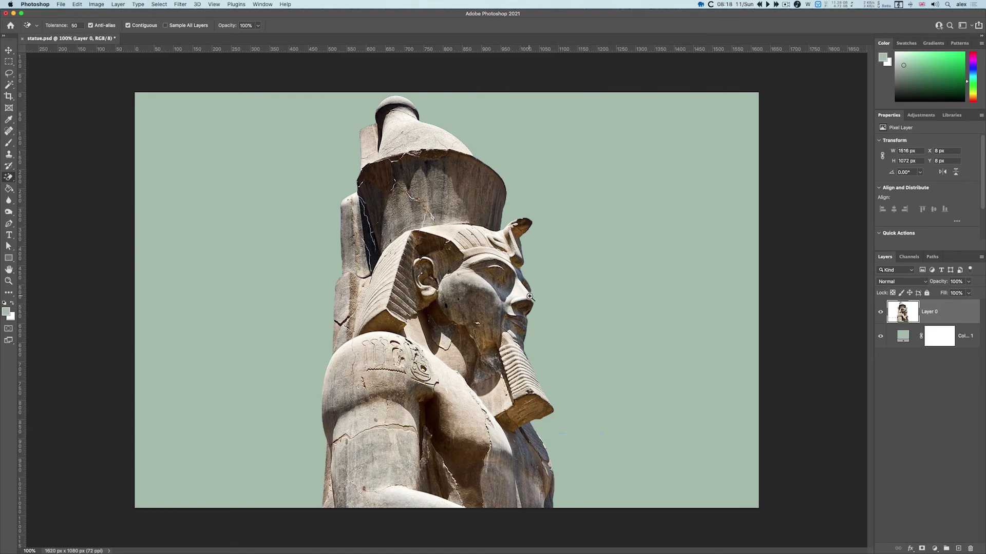
- Zoom in on the nose and erase its blue fringe with a small Eraser brush
{"action": "mouse_move", "coordinate": [530, 297]}
{"action": "left_mouse_down"}
{"action": "mouse_move", "coordinate": [586, 410]}
{"action": "mouse_move", "coordinate": [583, 363]}
{"action": "left_mouse_up"}
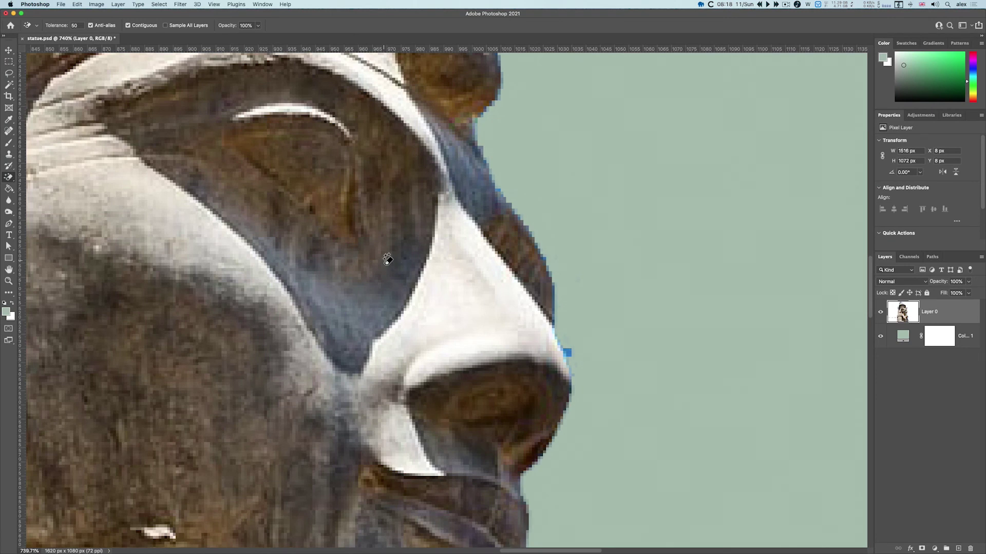
{"action": "key", "text": "shift+e"}
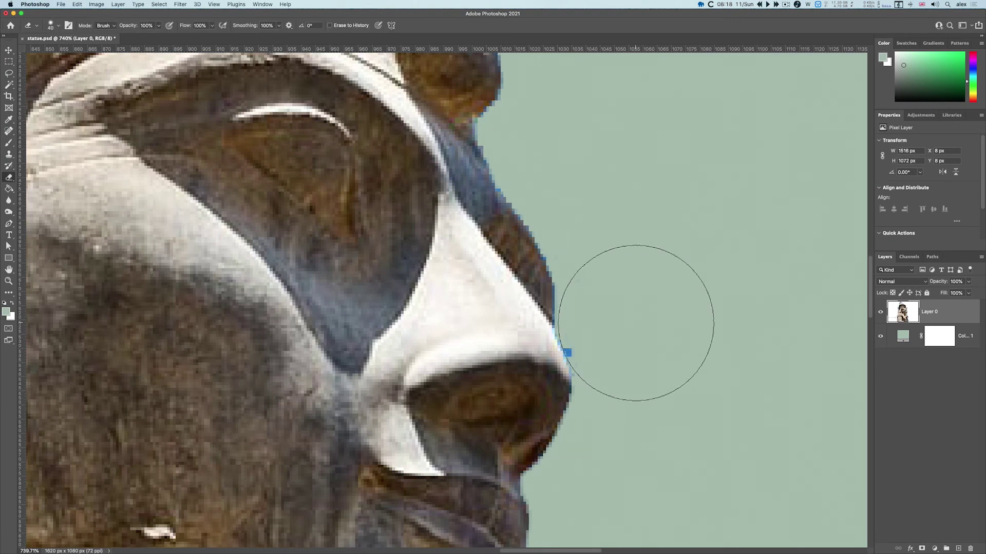
{"action": "key", "text": "bracketleft"}
{"action": "key", "text": "bracketleft"}
{"action": "key", "text": "bracketleft"}
{"action": "key", "text": "bracketleft"}
{"action": "key", "text": "bracketleft"}
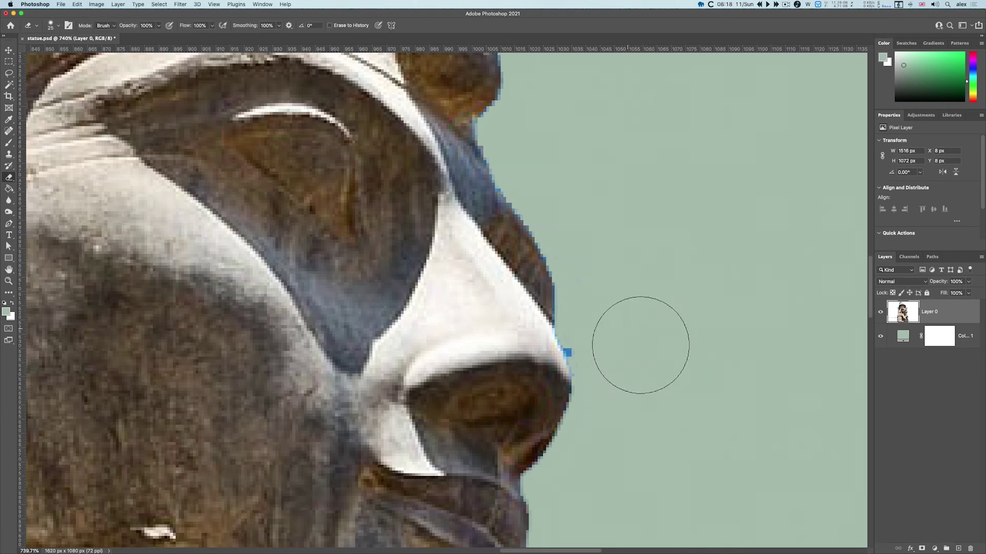
{"action": "left_click_drag", "start_coordinate": [576, 353], "coordinate": [576, 341]}
- Fit the image on screen and revert statue.psd to the original photo
{"action": "key", "text": "super+0"}
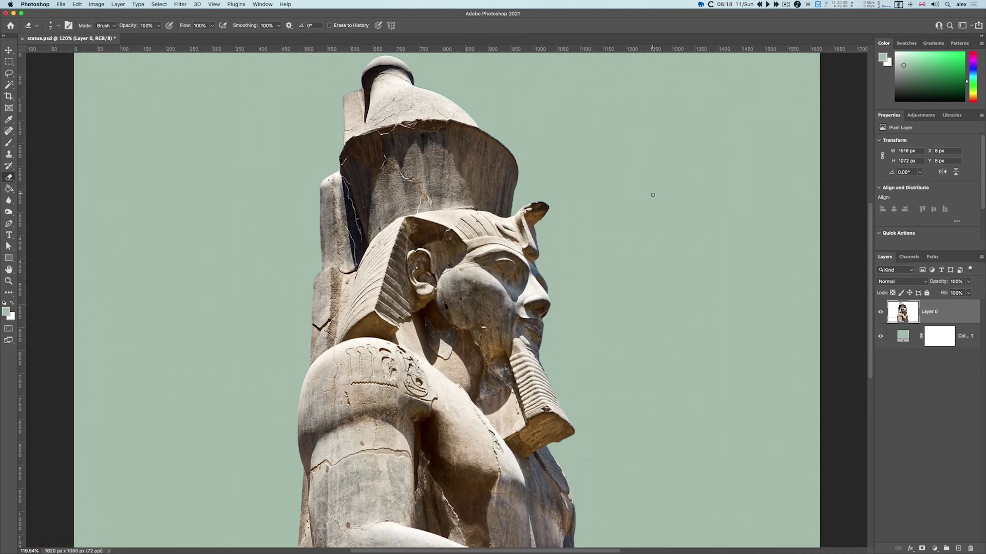
{"action": "left_click", "coordinate": [61, 4]}
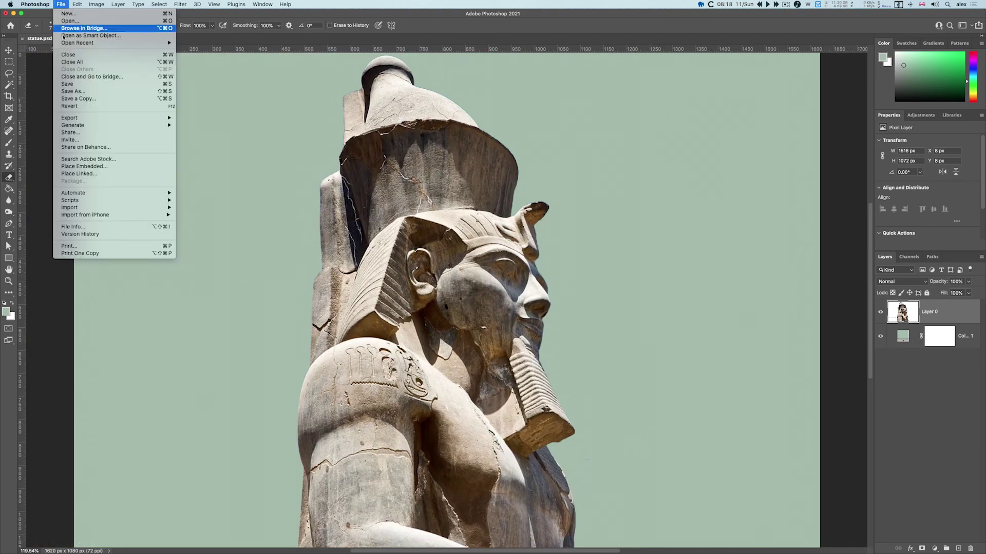
{"action": "left_click", "coordinate": [84, 107]}
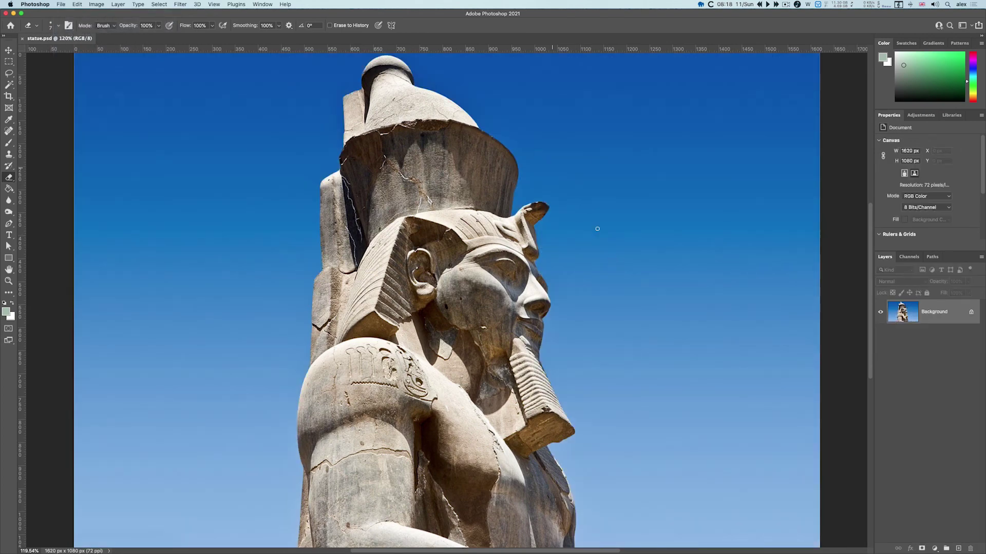